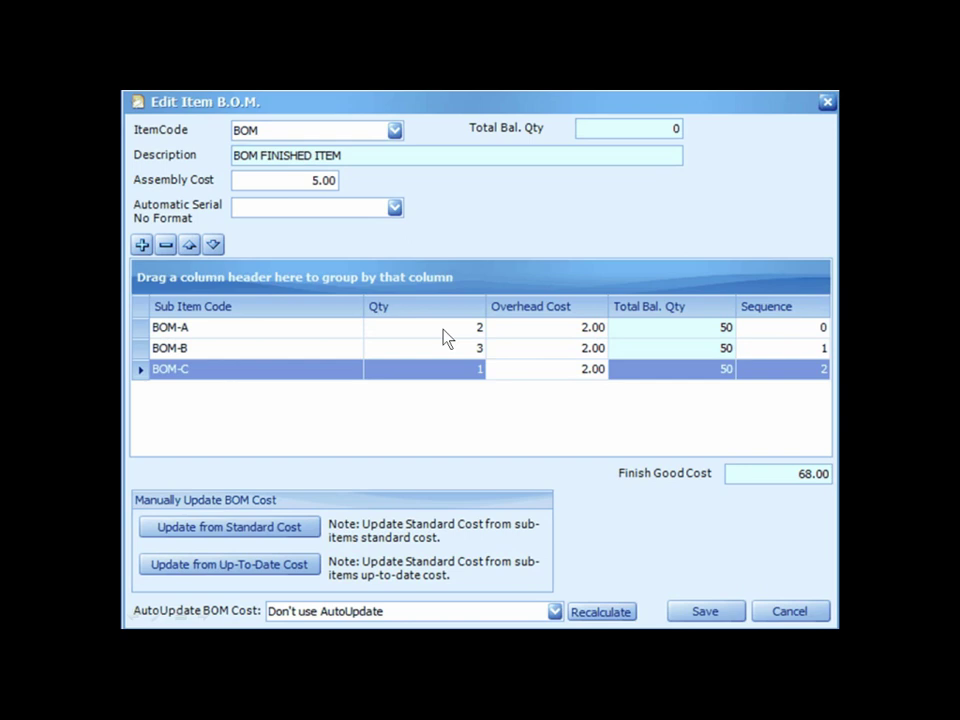
# - Save the BOM item with BOM-A 2, BOM-B 3, BOM-C 1, overhead 2.00, assembly cost 5.00
pyautogui.click(557, 336)
# - Recalculate and save the BOM item, then set BOM-OP1 to BOM-C -1 and BOM-D 2
pyautogui.click(606, 612)
pyautogui.click(705, 614)
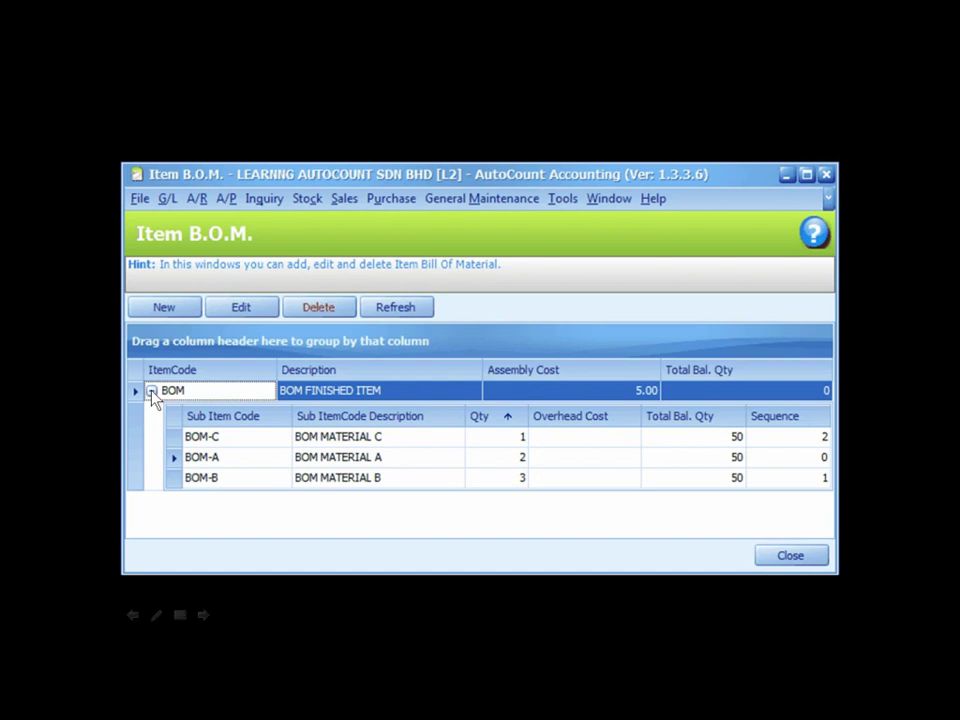
pyautogui.click(441, 461)
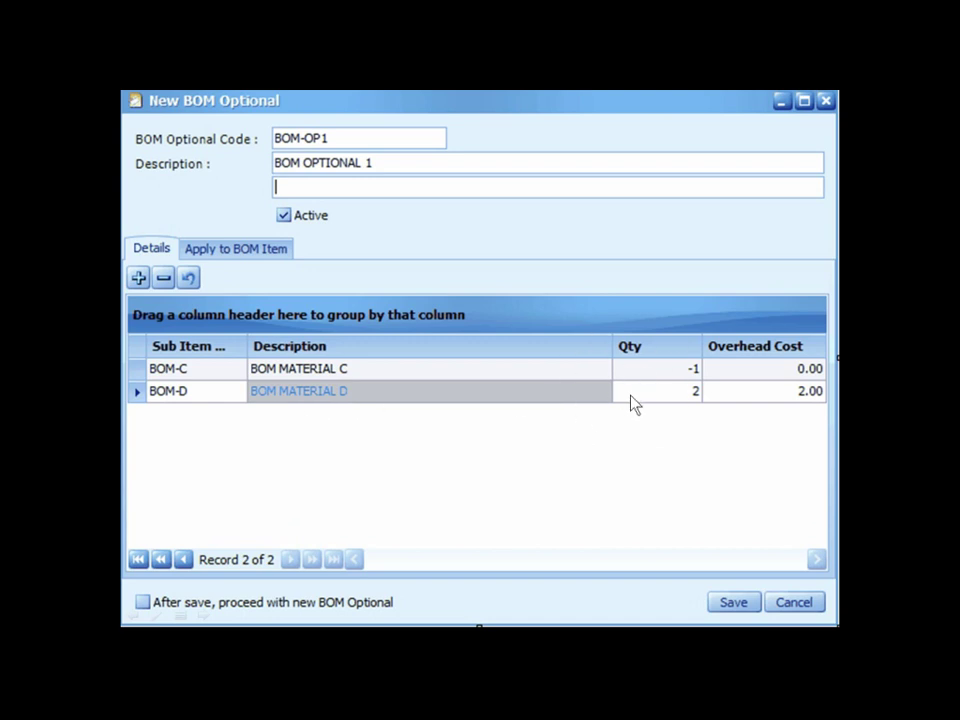
# - Apply BOM-OP1 to item BOM (BOM FINISHED ITEM) at quantity 1 under Apply to BOM Item
pyautogui.click(680, 405)
pyautogui.click(766, 397)
pyautogui.click(238, 258)
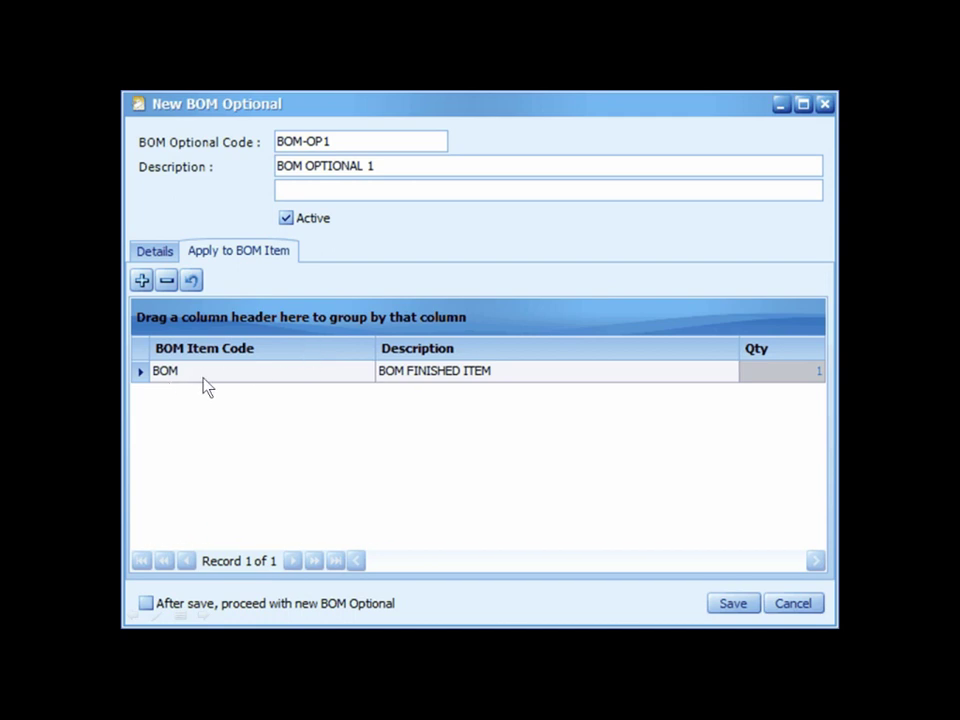
# - Save the BOM-OP1 optional set and advance to the 'Stock Assembly Order' slide
pyautogui.click(722, 603)
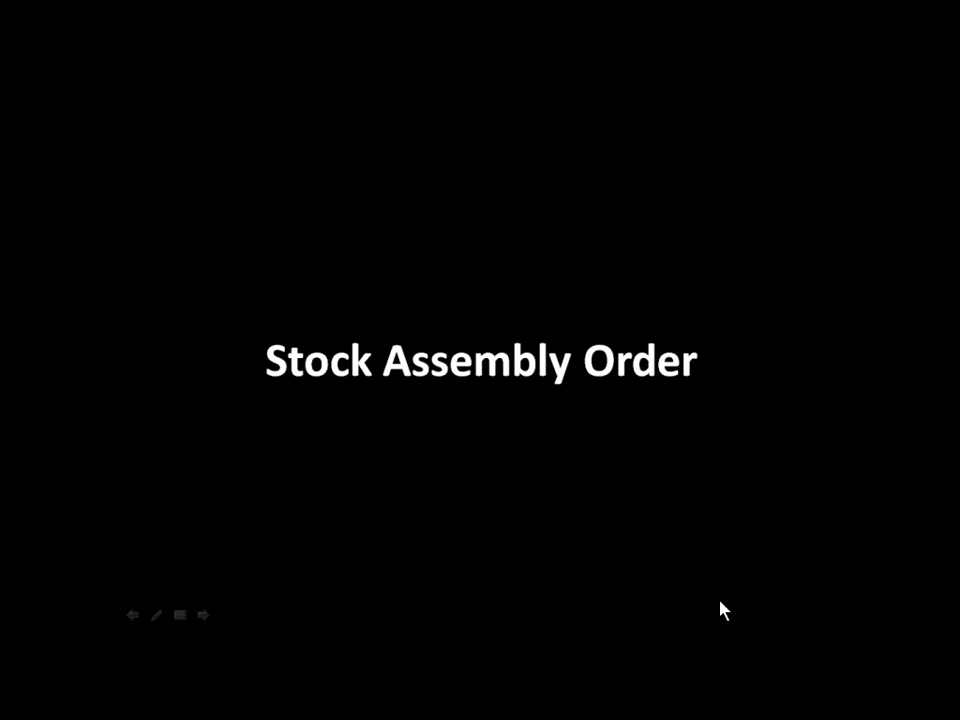
pyautogui.click(724, 611)
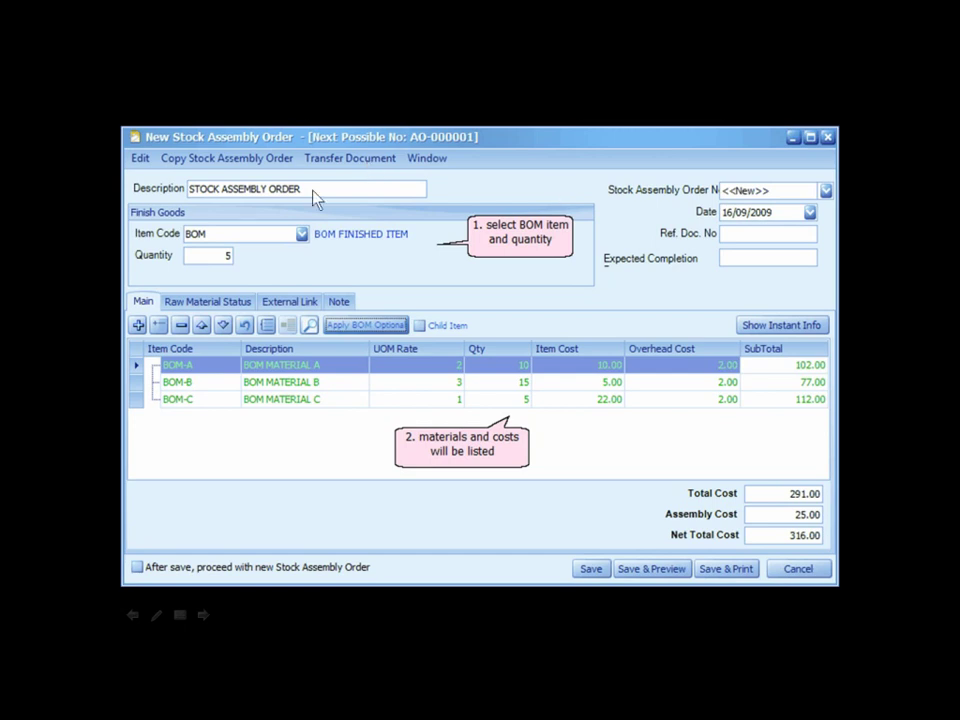
# - Create a stock assembly order for item BOM, quantity 5, and list its optional sets
pyautogui.click(708, 195)
pyautogui.click(459, 147)
pyautogui.click(491, 377)
pyautogui.click(797, 372)
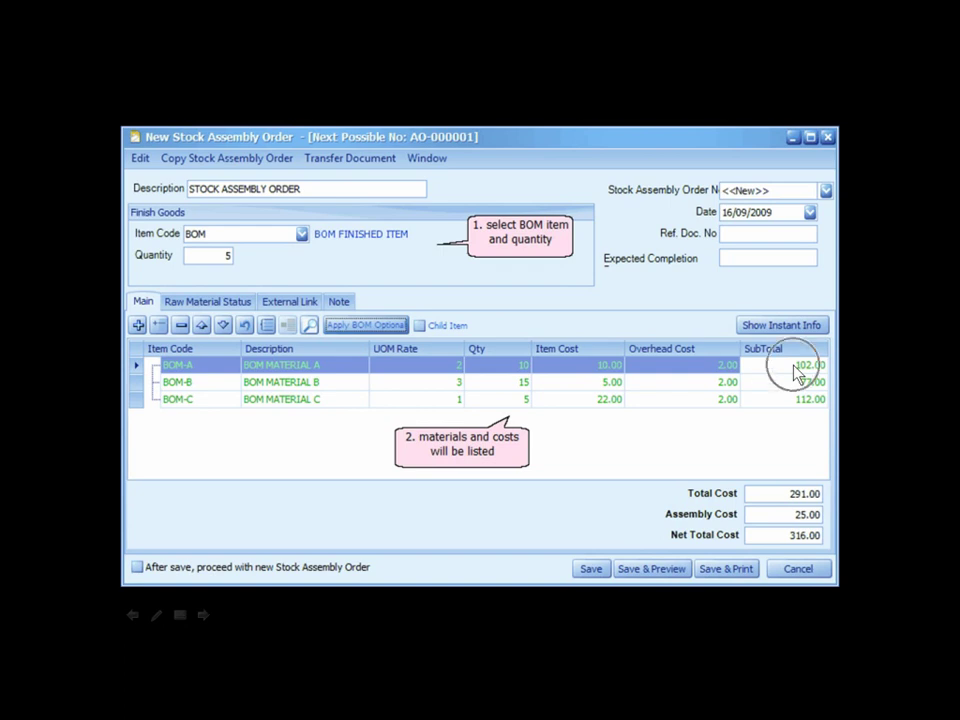
pyautogui.click(224, 308)
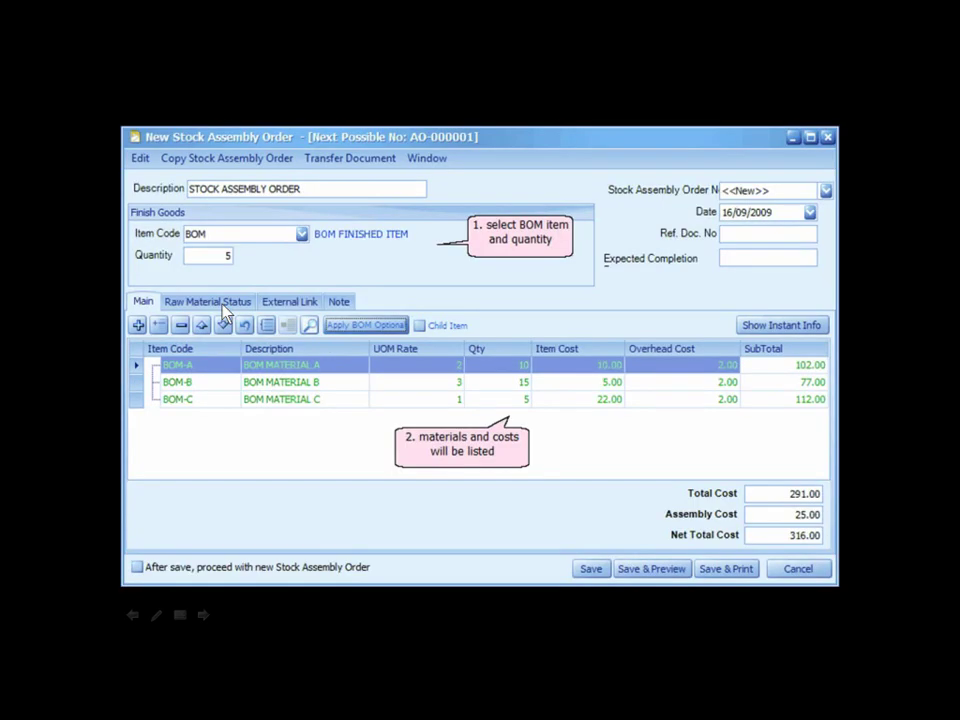
pyautogui.click(365, 326)
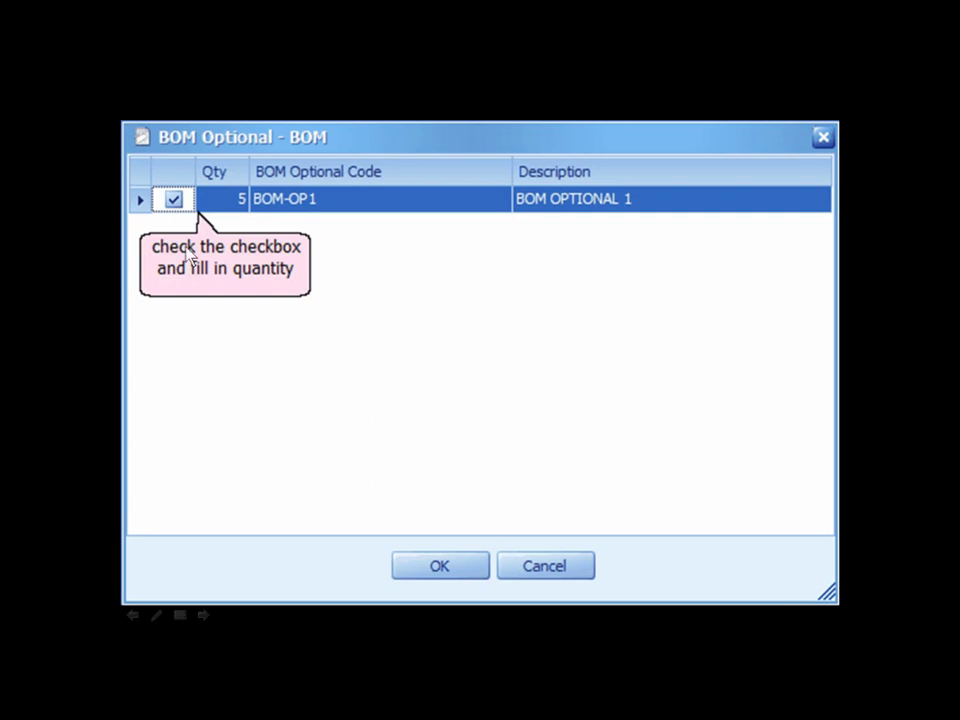
# - Apply BOM-OP1 at quantity 5, giving BOM-A 10, BOM-B 15 and BOM-D 10
pyautogui.click(182, 210)
pyautogui.click(222, 203)
pyautogui.click(440, 583)
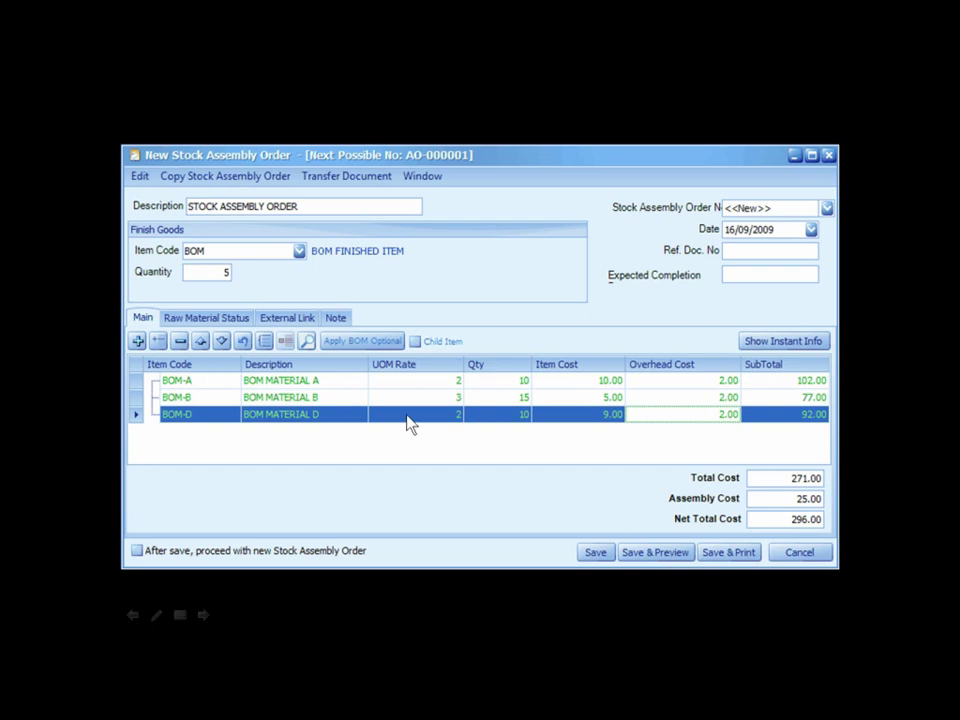
# - Save the assembly order and begin a stock assembly of 5 BOM, net total 316.00
pyautogui.click(606, 565)
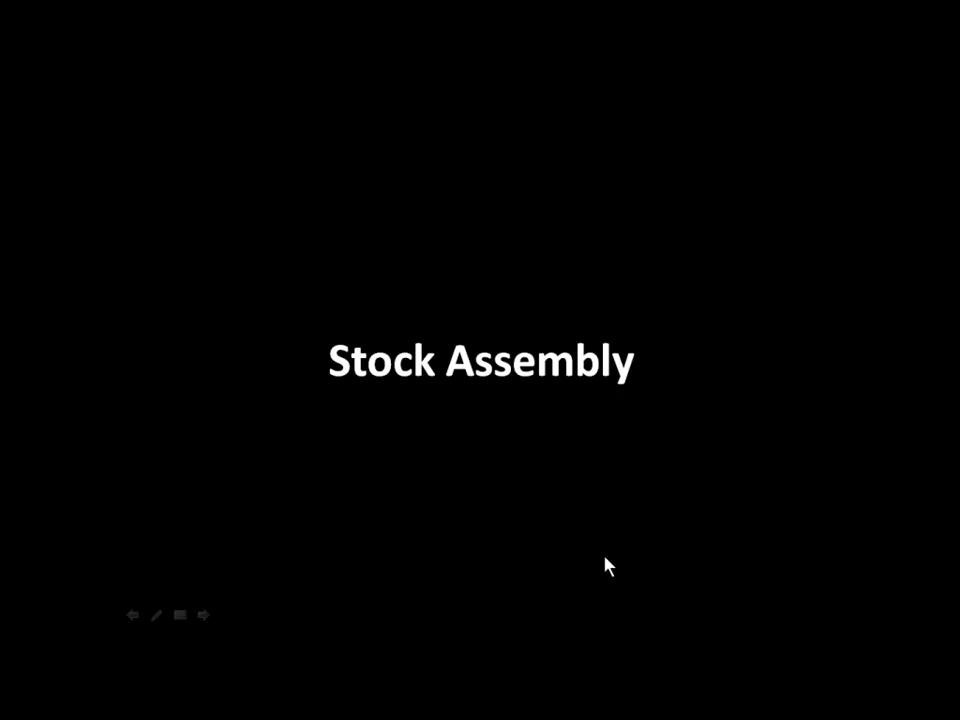
pyautogui.click(608, 566)
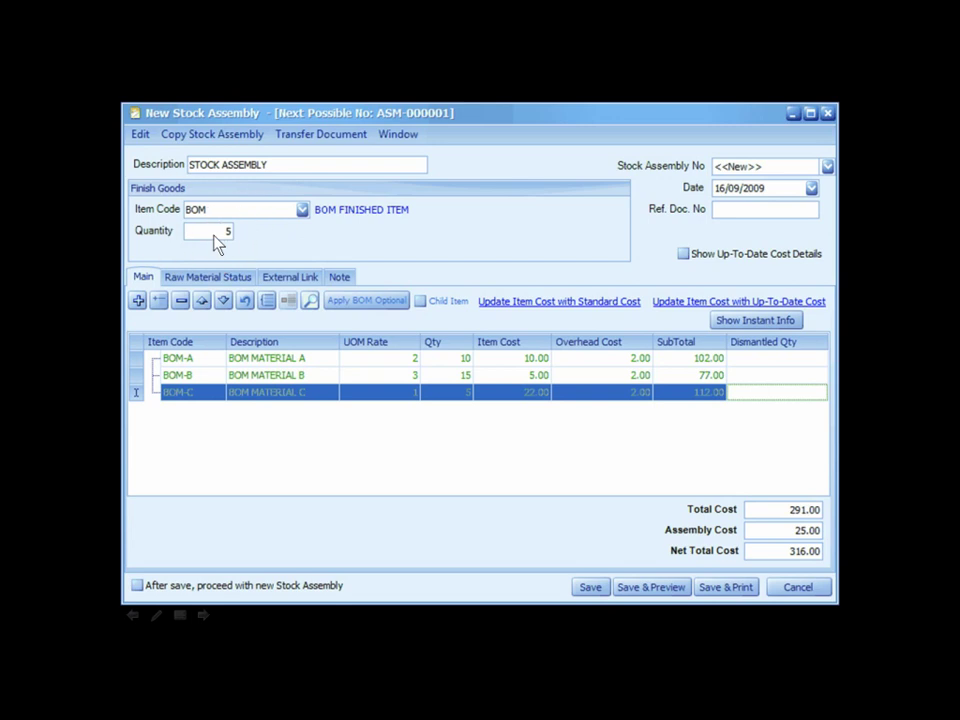
pyautogui.click(326, 418)
pyautogui.click(766, 514)
# - Advance the slides to the 'Dismantled Quantity' title and its dismantled assembly example
pyautogui.click(771, 531)
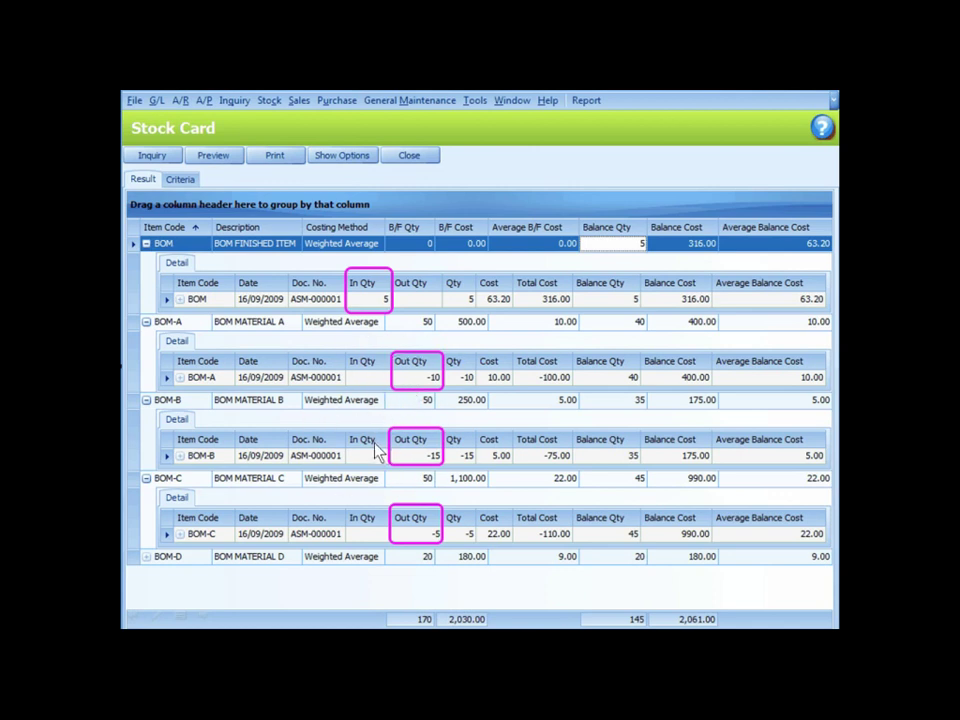
pyautogui.click(375, 522)
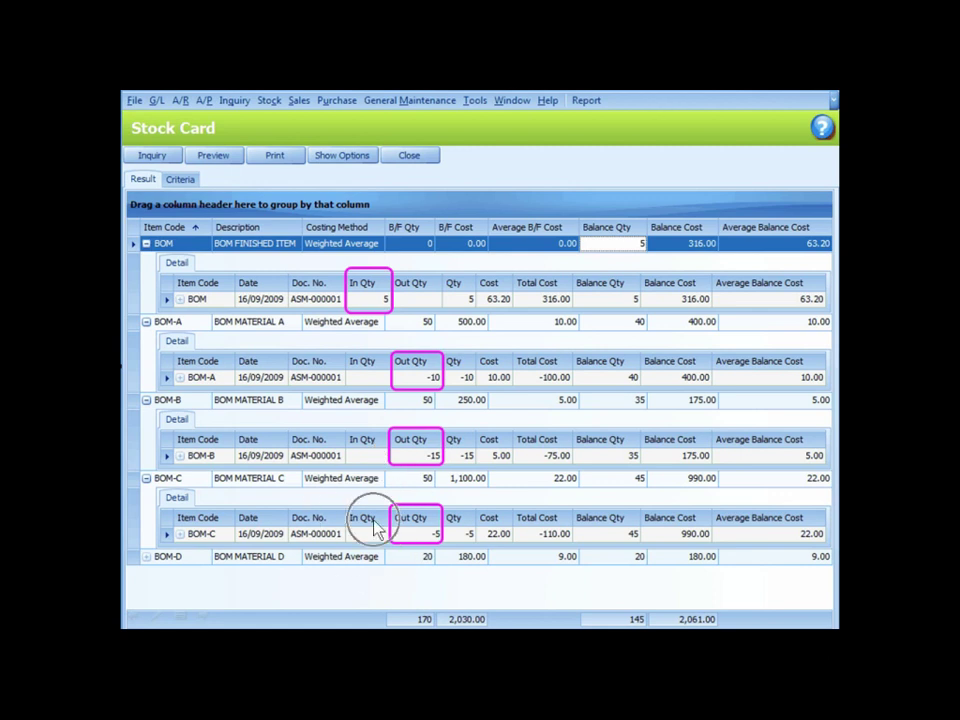
pyautogui.click(422, 541)
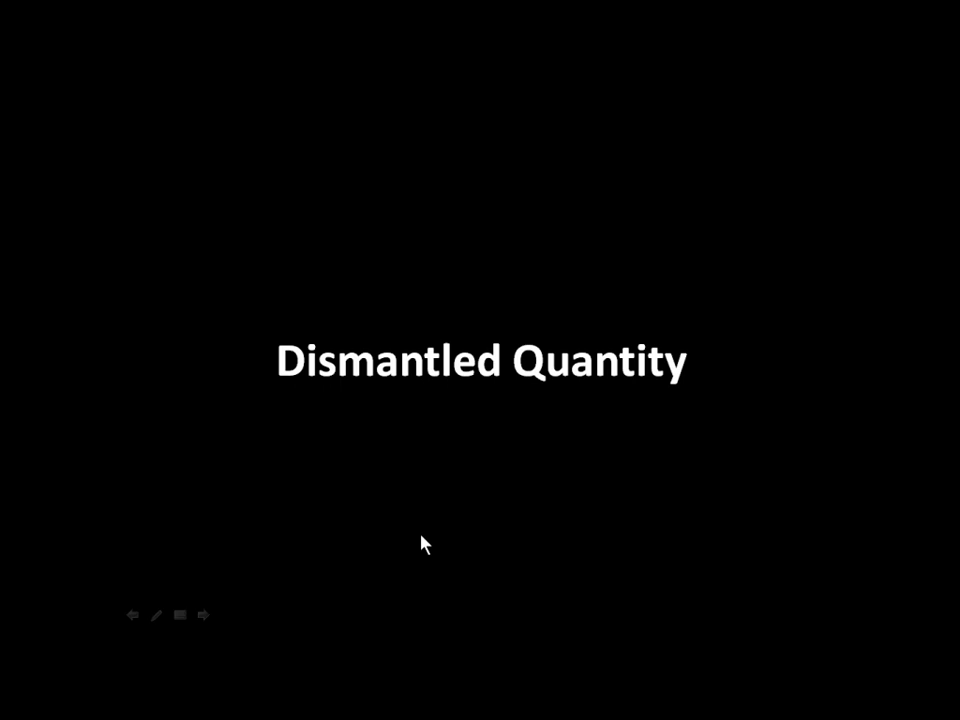
pyautogui.click(421, 543)
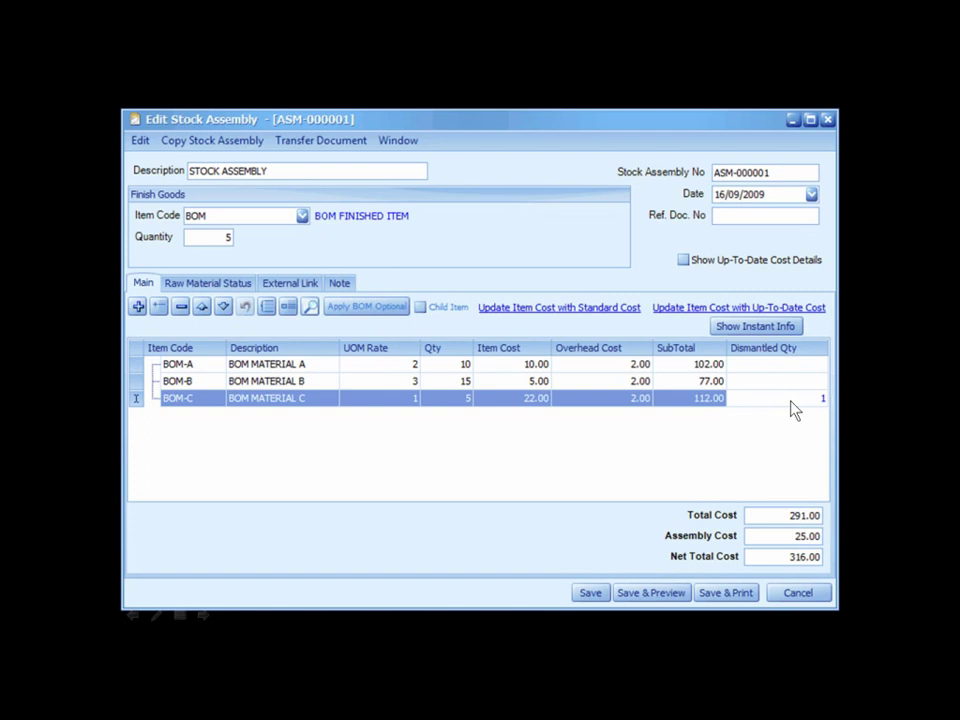
# - Save ASM-000001 with 1 BOM-C dismantled and view the Stock Card: BOM 4, BOM-C 46
pyautogui.click(591, 594)
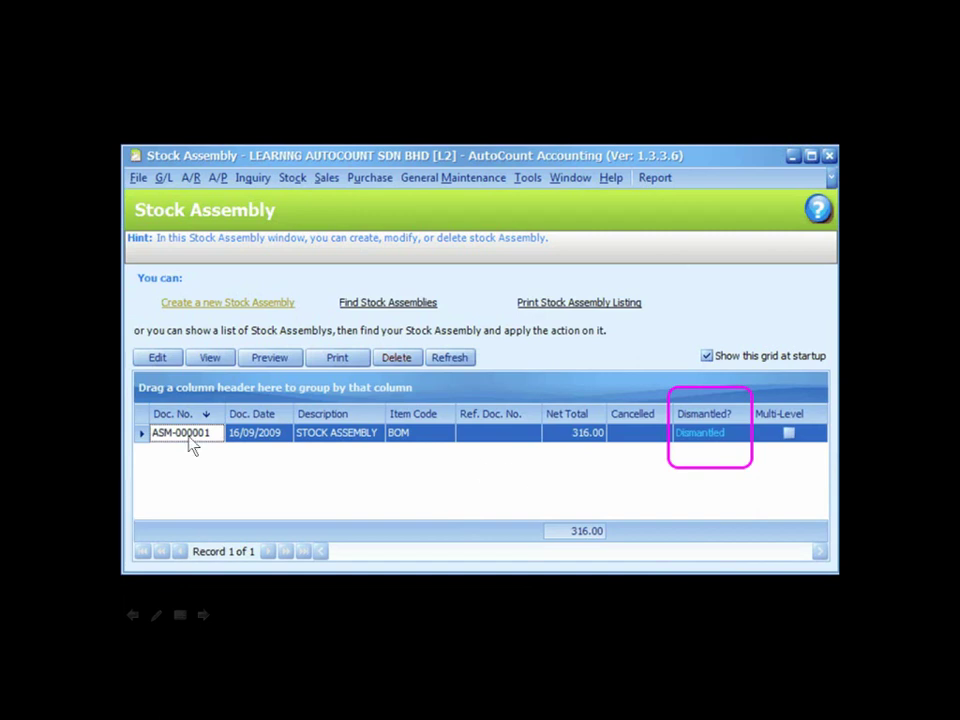
pyautogui.click(700, 451)
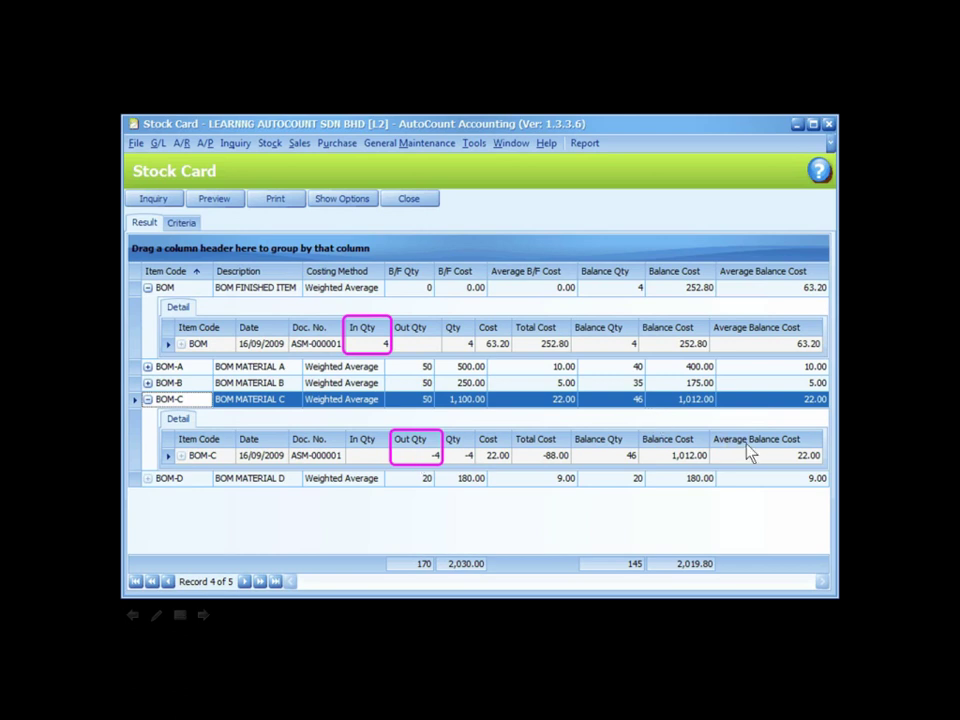
# - Advance from the Stock Card to the 'BOM Listing Report' title slide
pyautogui.click(603, 456)
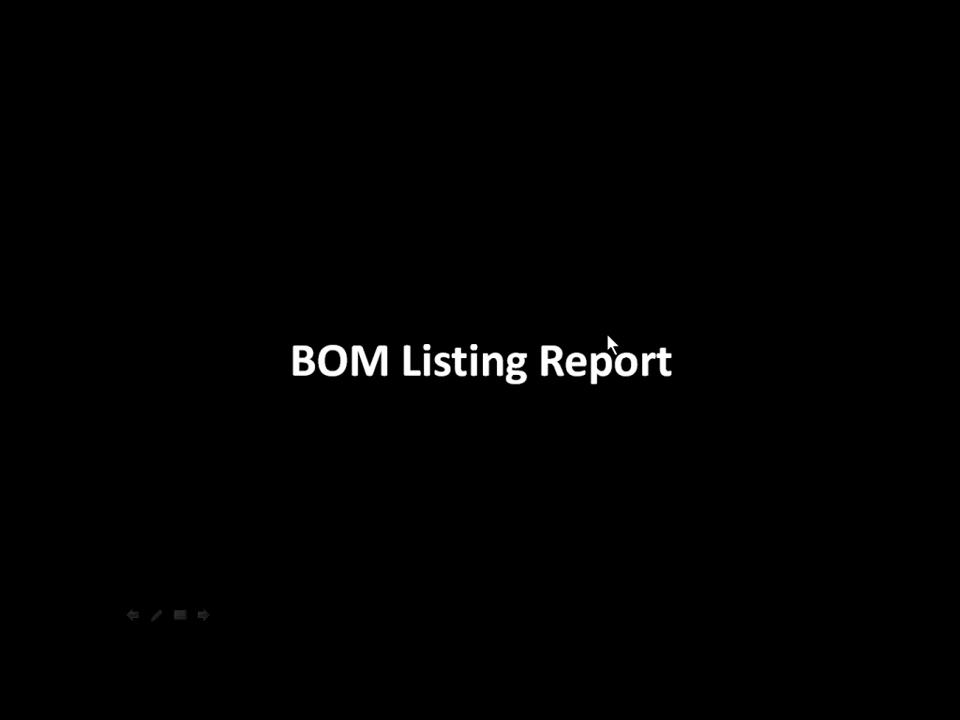
# - Run the BOM Listing inquiry and expand BOM to show its maximum manufactured quantity of 11
pyautogui.click(609, 341)
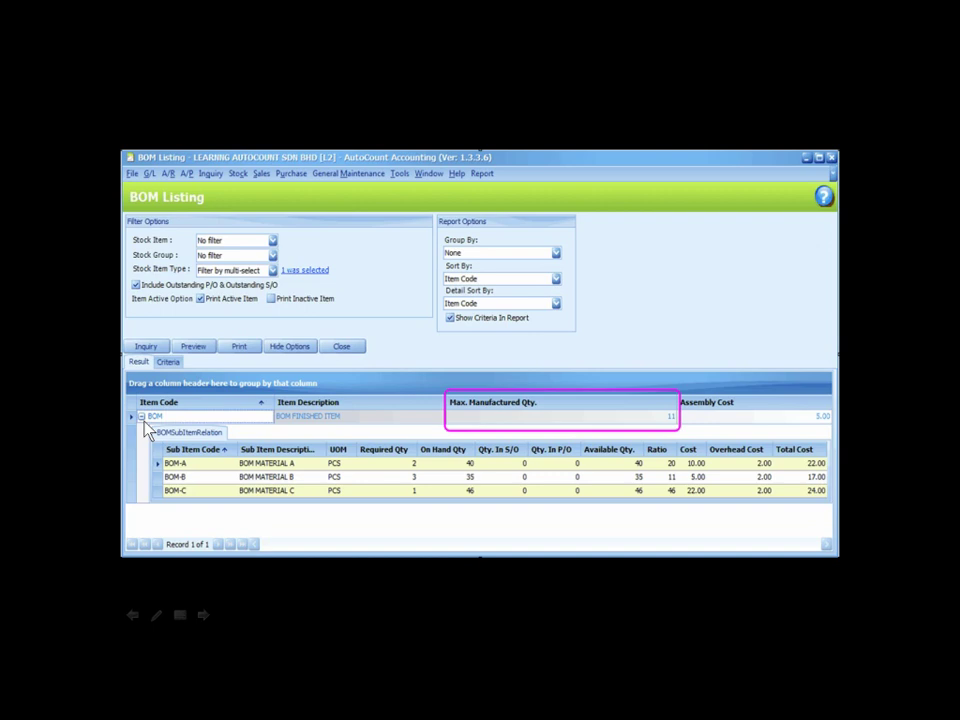
pyautogui.click(566, 419)
pyautogui.click(613, 466)
pyautogui.click(381, 476)
pyautogui.click(381, 476)
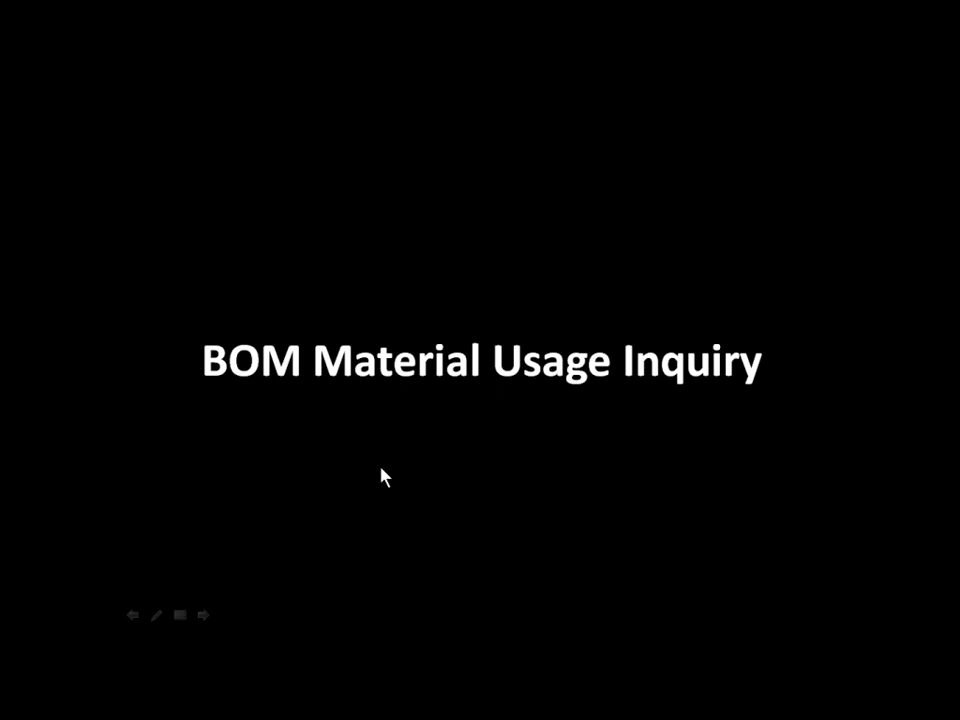
# - Look up usage of sub item BOM-C, which appears in BOM, FG10 and FG20
pyautogui.click(381, 477)
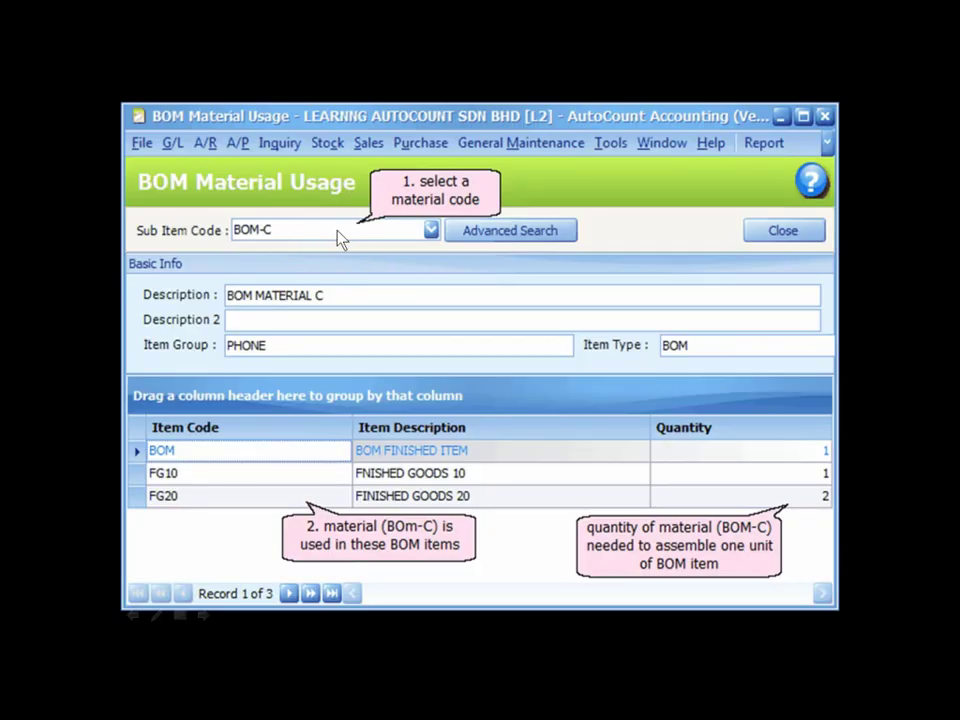
pyautogui.click(284, 466)
pyautogui.click(741, 480)
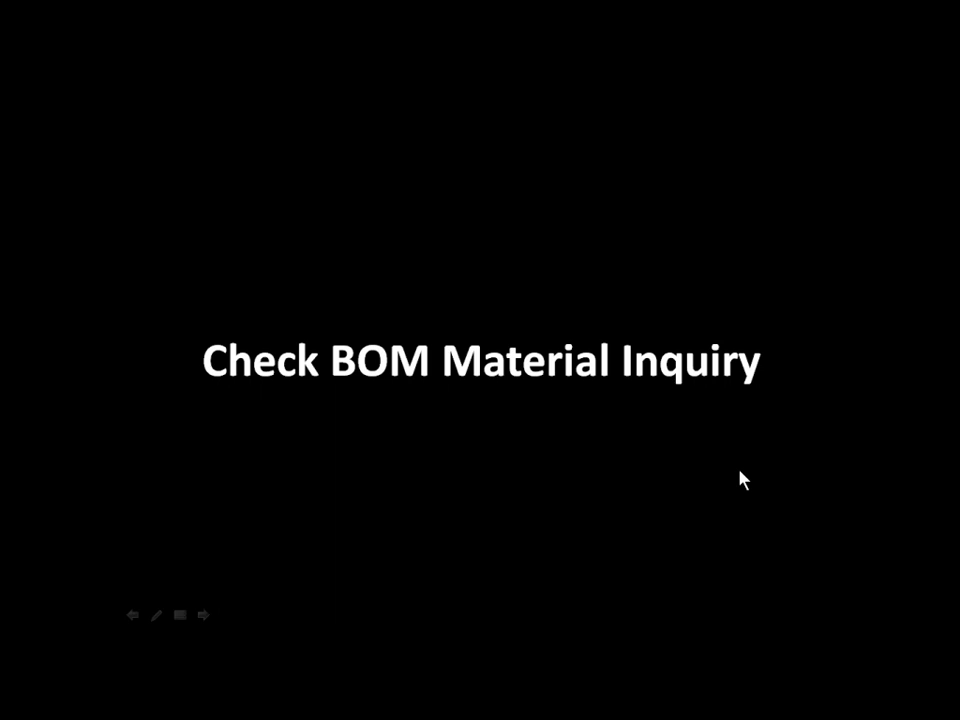
pyautogui.click(741, 480)
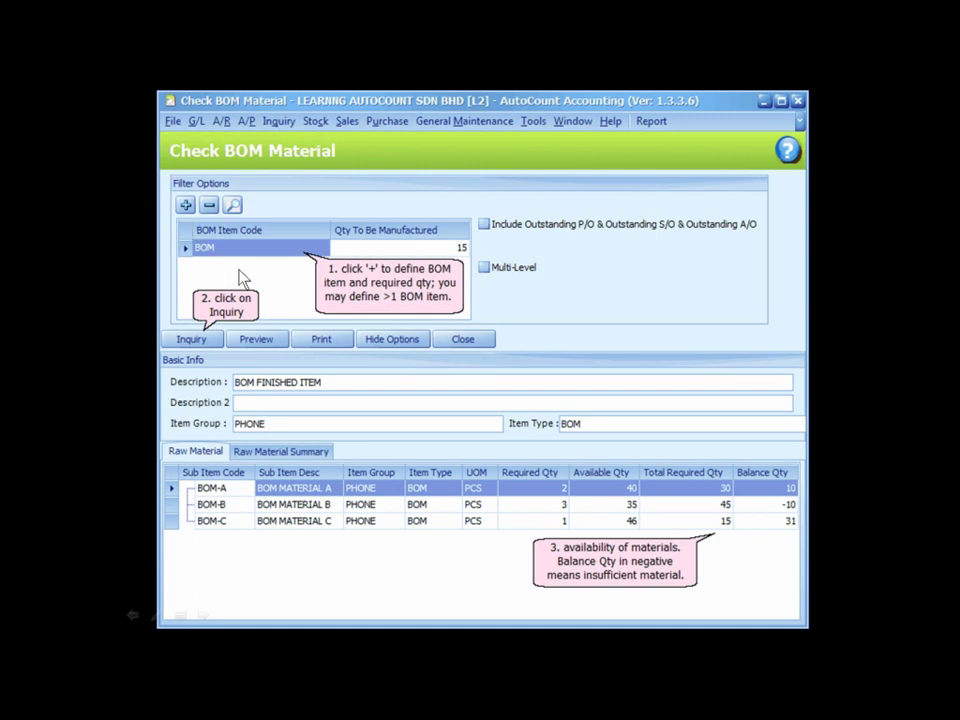
# - Check materials for manufacturing 15 BOM units, revealing BOM-B with a balance of -10
pyautogui.click(186, 348)
pyautogui.click(334, 540)
pyautogui.click(601, 493)
pyautogui.click(748, 510)
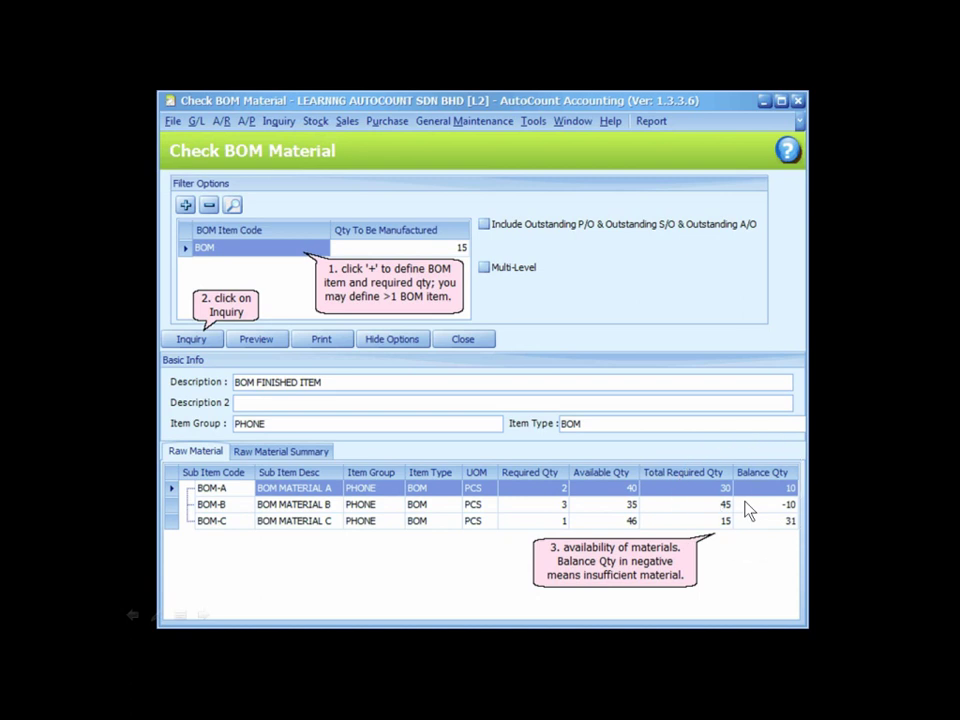